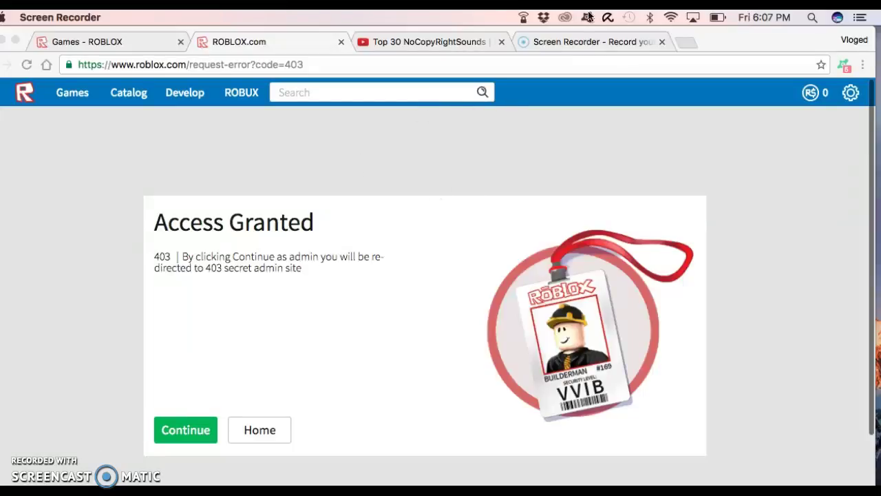
Step: Glance at the YouTube music video tab while moving past the Access Granted page
left_click(465, 47)
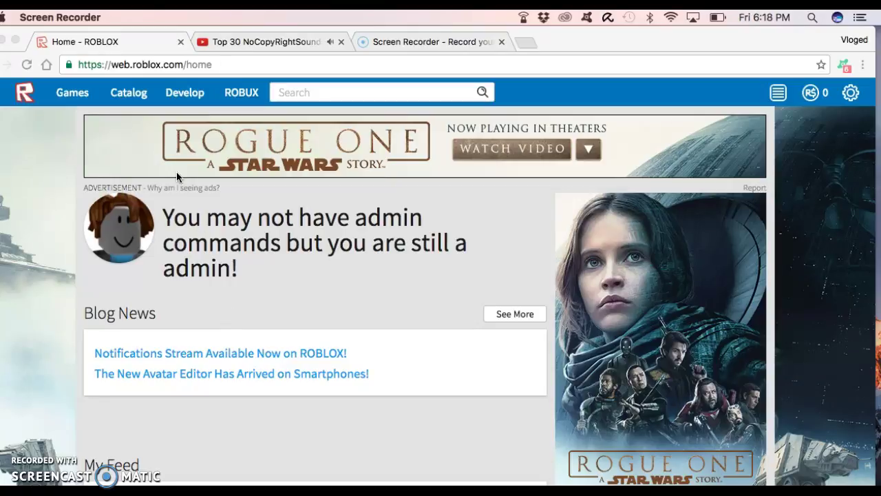
scroll(215, 250, "down", 3)
scroll(214, 251, "down", 2)
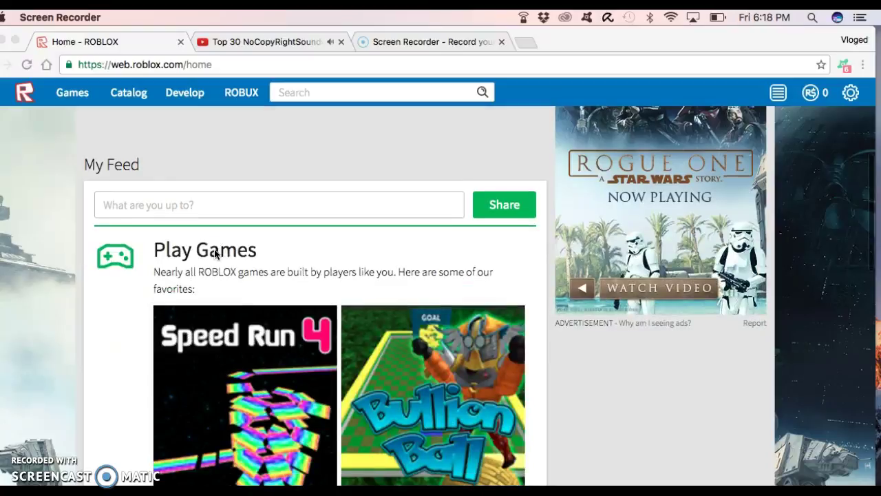
scroll(211, 252, "up", 3)
scroll(212, 253, "up", 2)
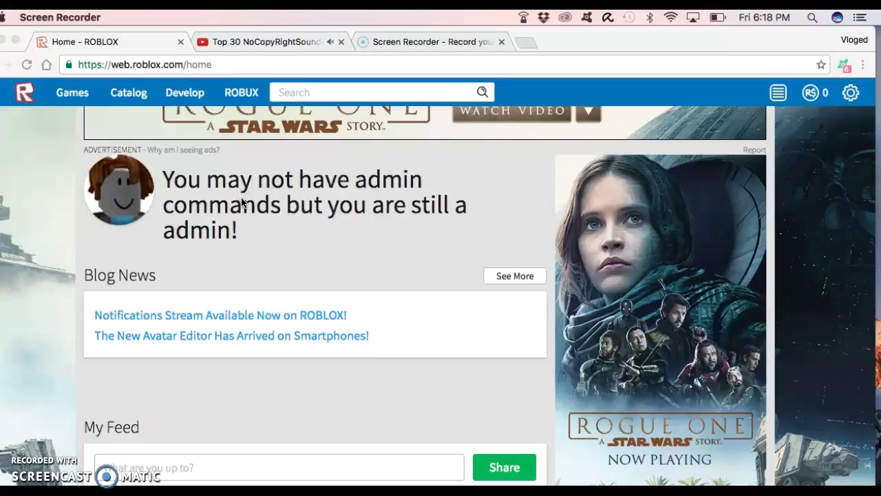
scroll(91, 294, "down", 5)
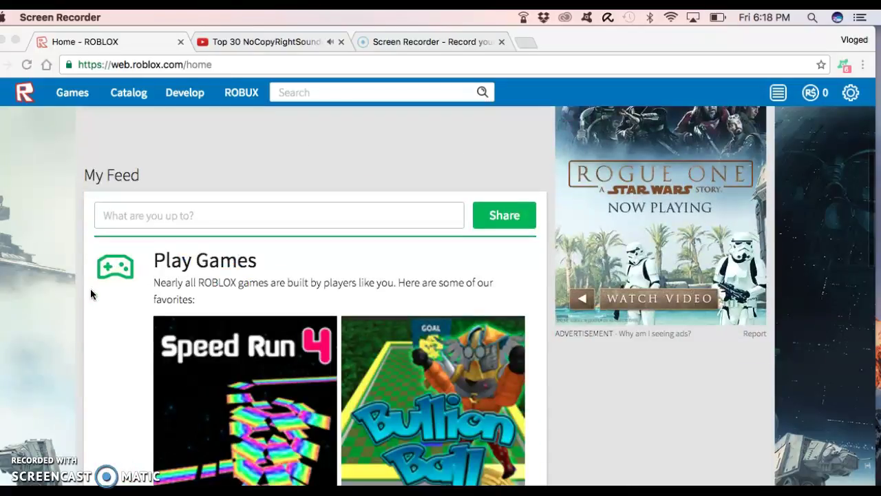
scroll(91, 294, "down", 10)
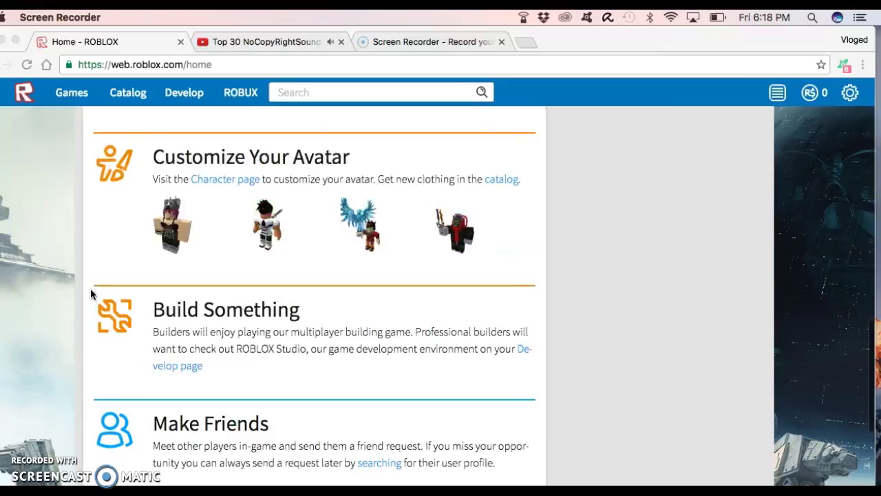
scroll(67, 334, "up", 2)
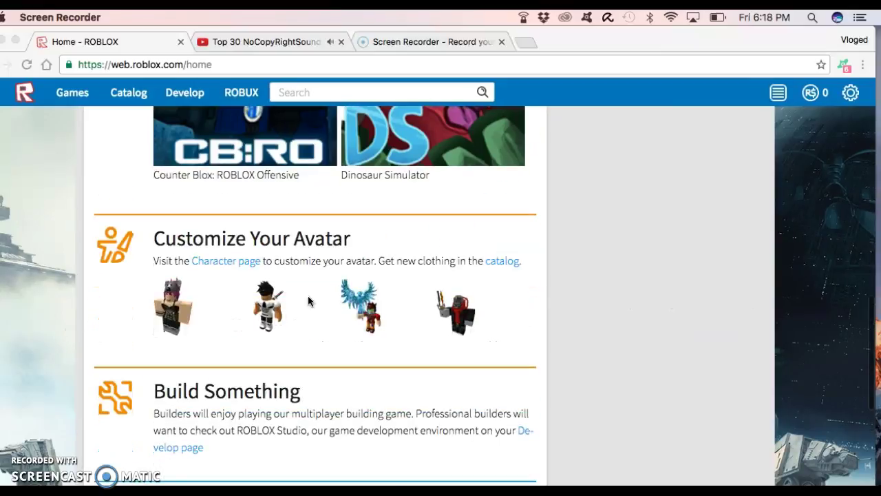
left_click(371, 299)
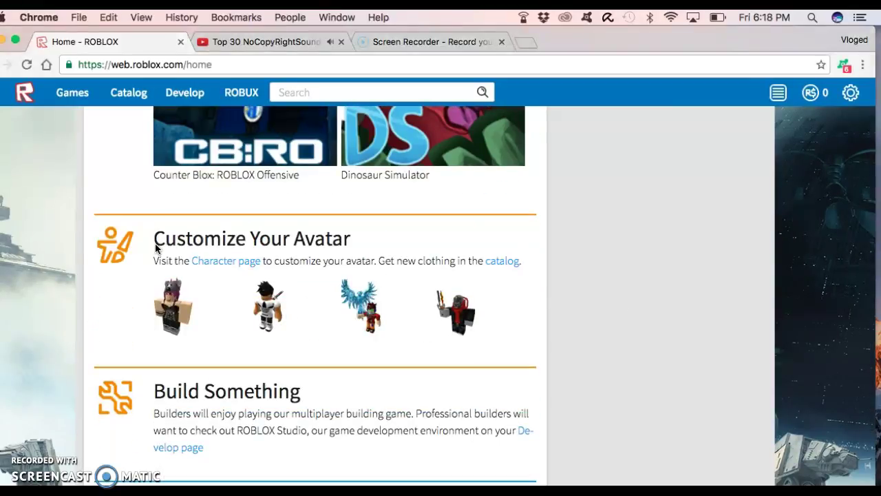
scroll(303, 326, "down", 5)
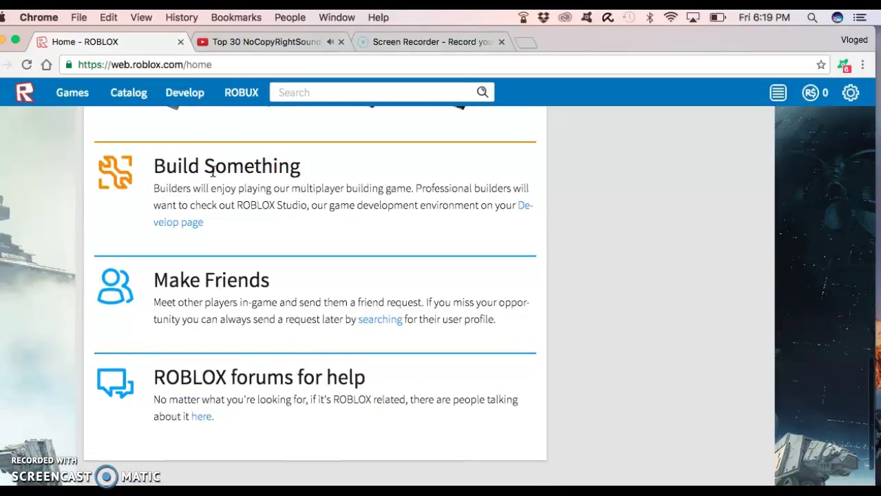
scroll(212, 171, "down", 3)
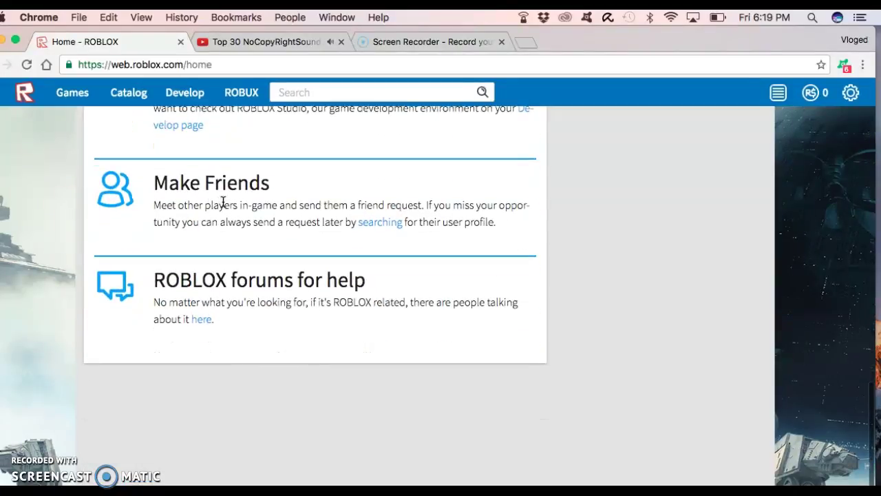
scroll(223, 202, "down", 2)
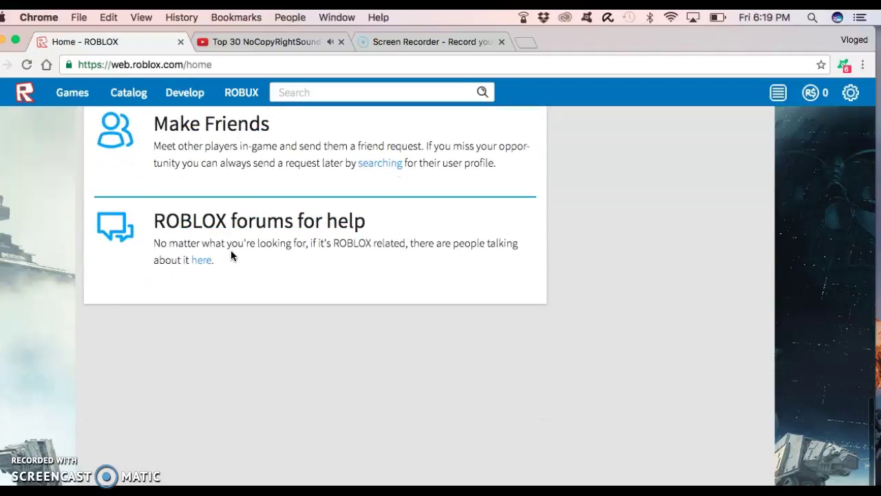
left_click_drag(232, 245, 155, 219)
scroll(226, 197, "up", 5)
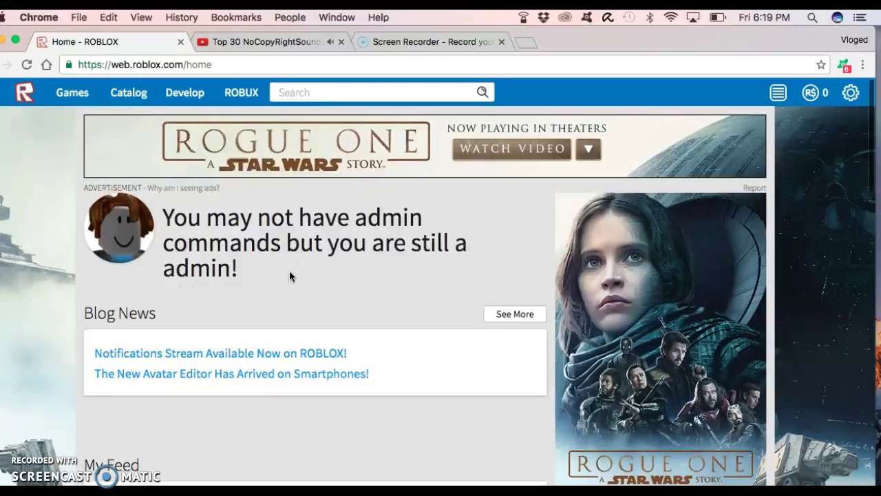
Step: Open the Roblox Games page, check the YouTube tab, then return to Games
left_click(82, 97)
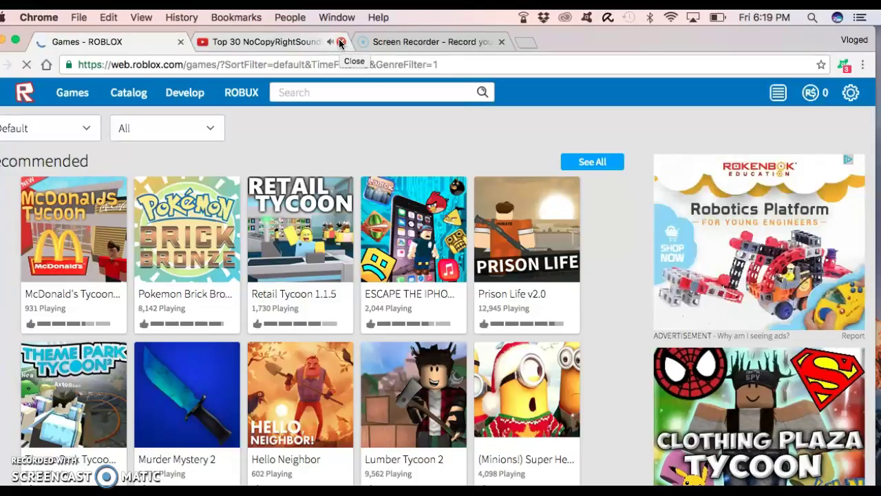
left_click(311, 44)
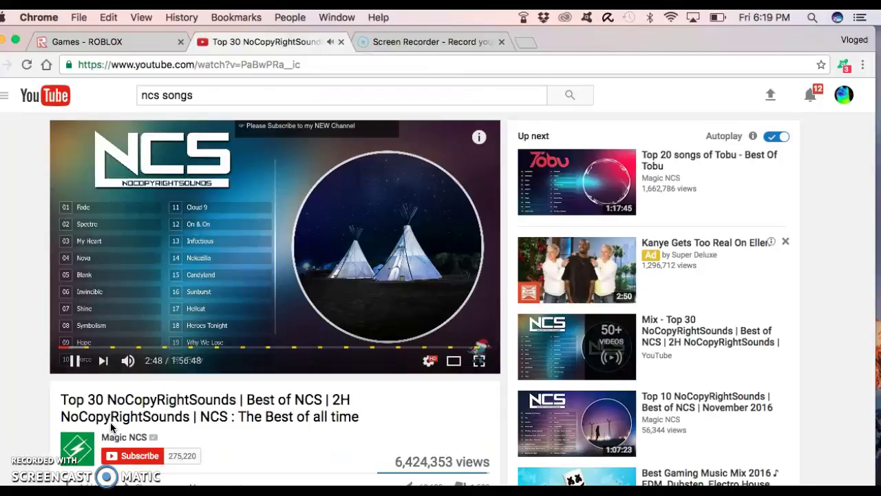
left_click(138, 42)
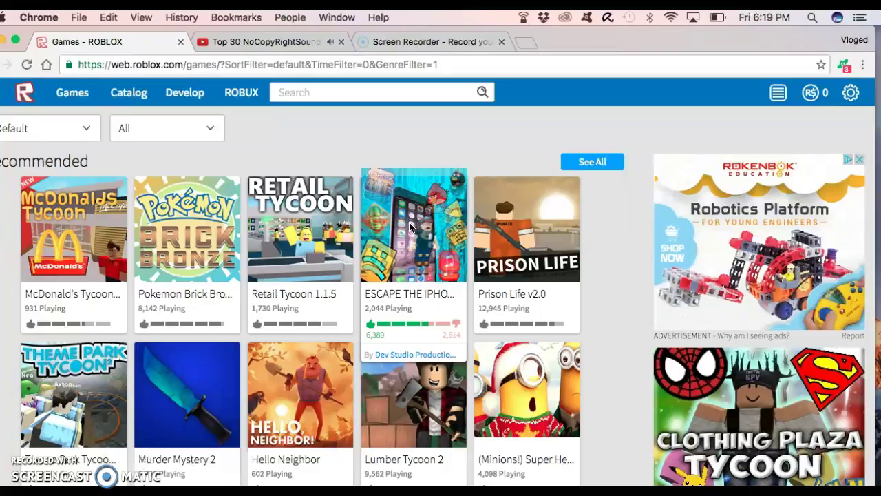
scroll(407, 235, "down", 3)
scroll(413, 255, "down", 3)
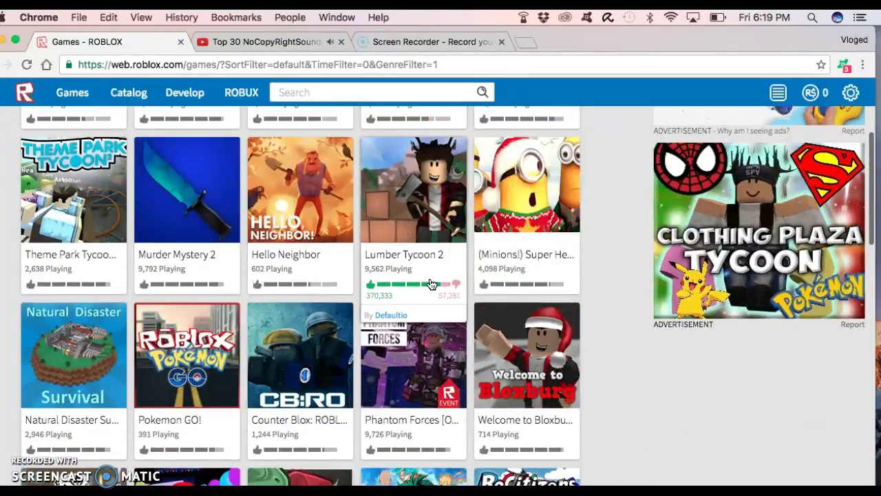
scroll(418, 383, "down", 1)
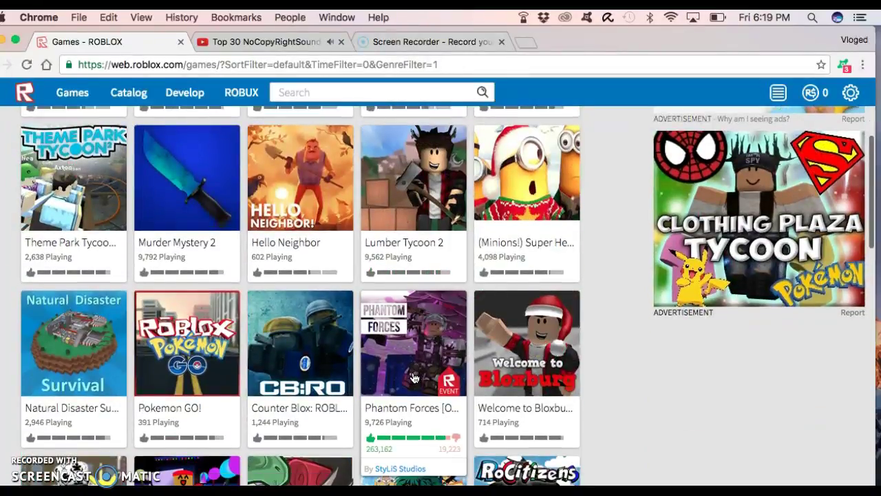
scroll(416, 380, "down", 3)
scroll(414, 377, "down", 3)
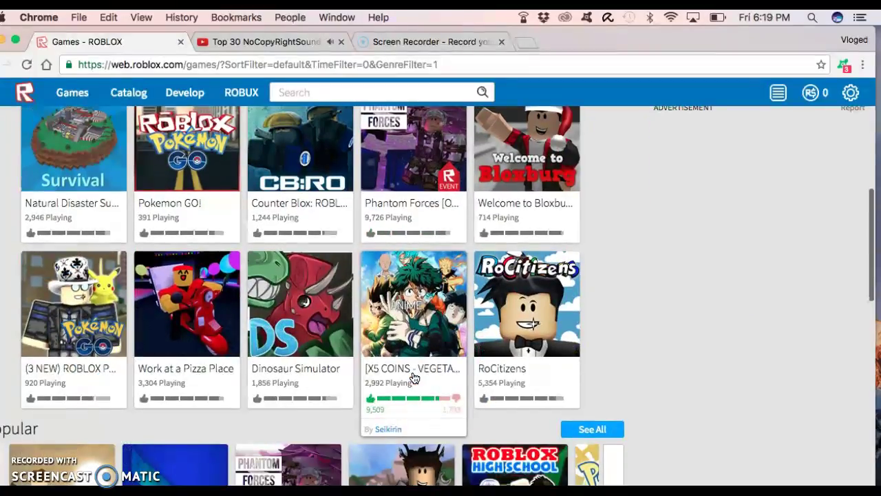
scroll(414, 378, "down", 4)
Step: Open Vurse's Speed Run 4 page from the Featured row, after a stray Lumber Tycoon 2 click
left_click(417, 358)
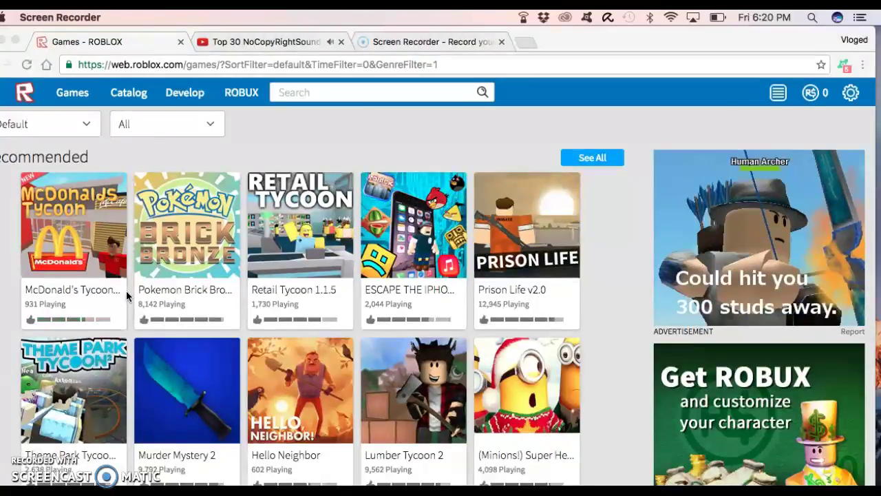
scroll(127, 296, "down", 5)
scroll(126, 296, "down", 5)
scroll(127, 296, "down", 2)
scroll(127, 296, "down", 5)
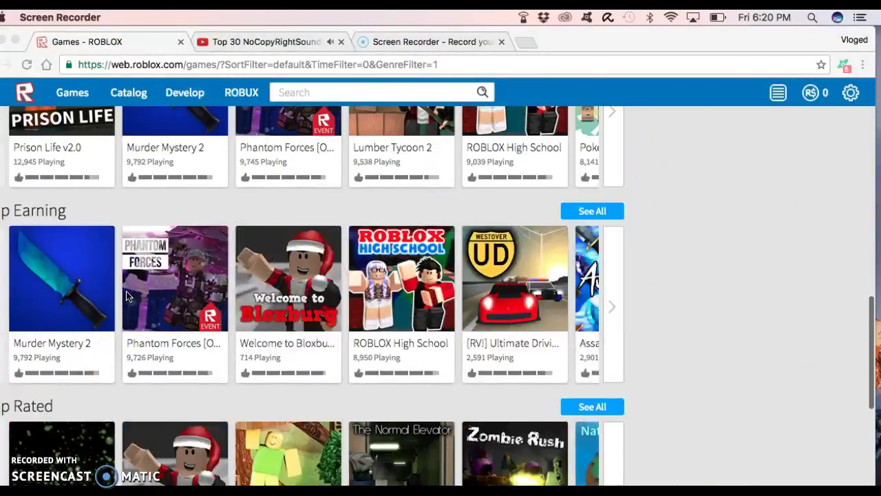
scroll(128, 295, "down", 1)
scroll(157, 314, "down", 5)
scroll(331, 298, "up", 2)
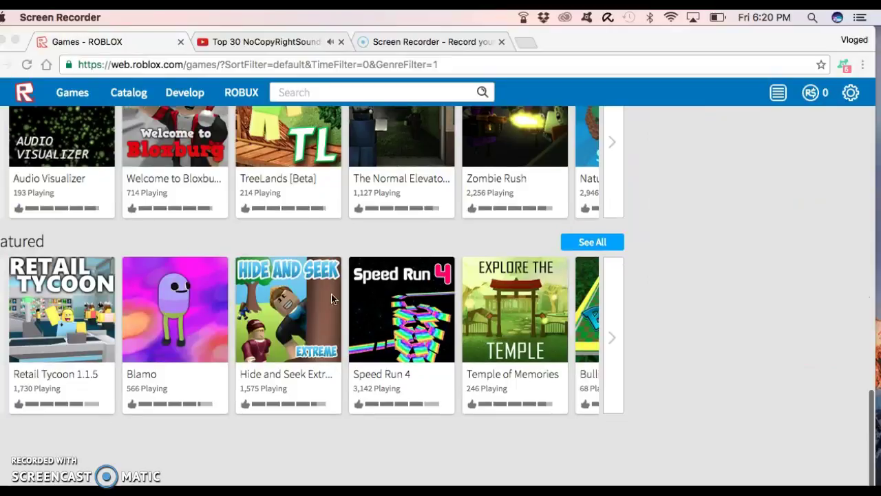
left_click(400, 389)
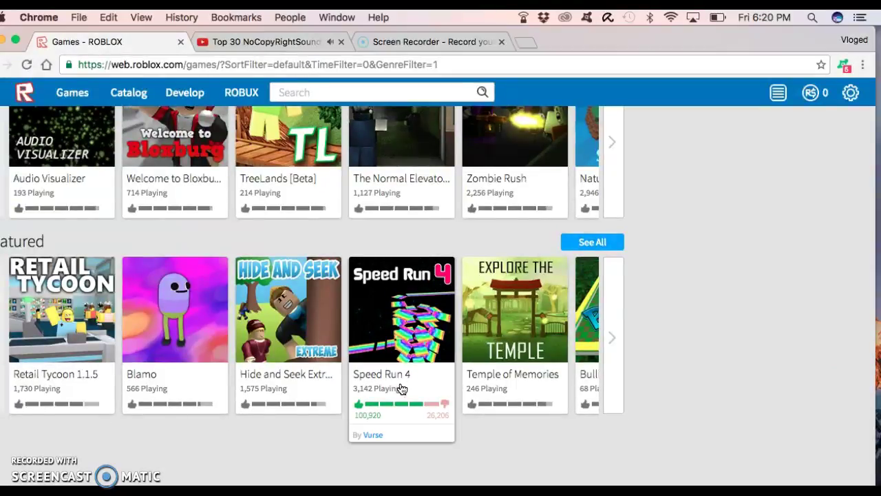
left_click(402, 389)
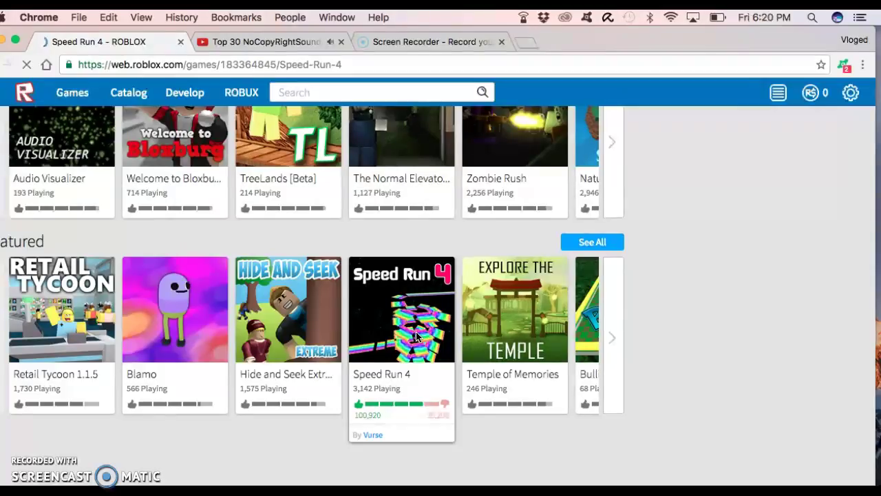
scroll(510, 368, "down", 2)
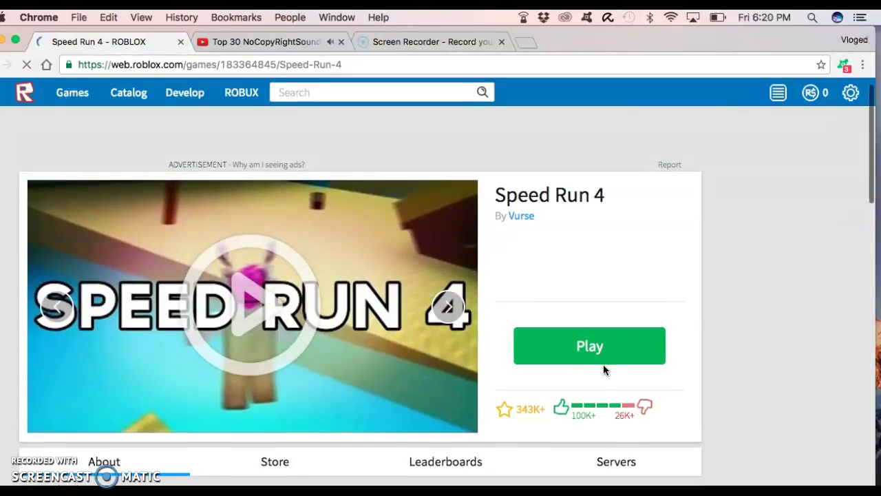
Step: Launch Speed Run 4 and rewind the YouTube music video to 2:16
left_click(601, 358)
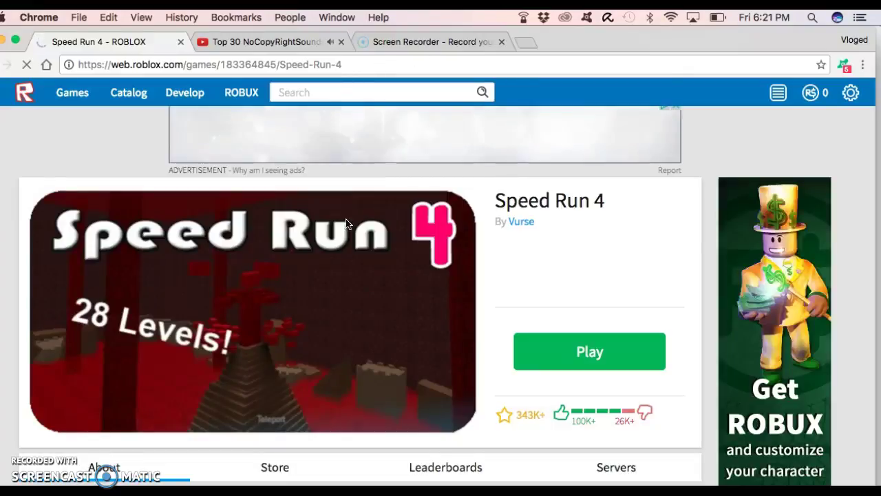
left_click(301, 43)
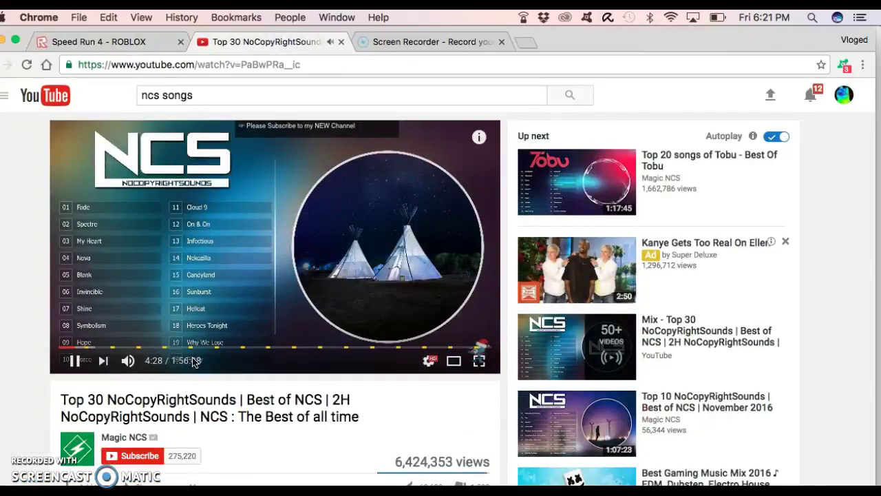
left_click(68, 352)
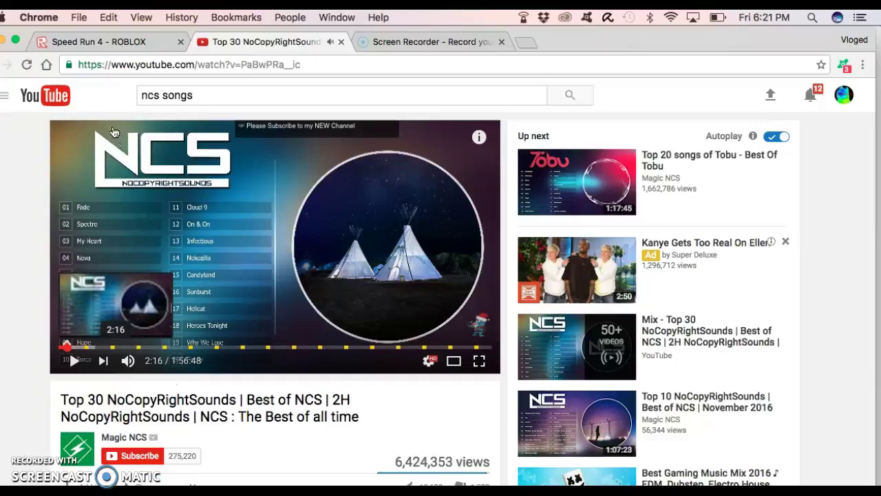
left_click(145, 43)
mouse_move(564, 32)
left_mouse_down()
mouse_move(584, 122)
mouse_move(570, 107)
left_mouse_up()
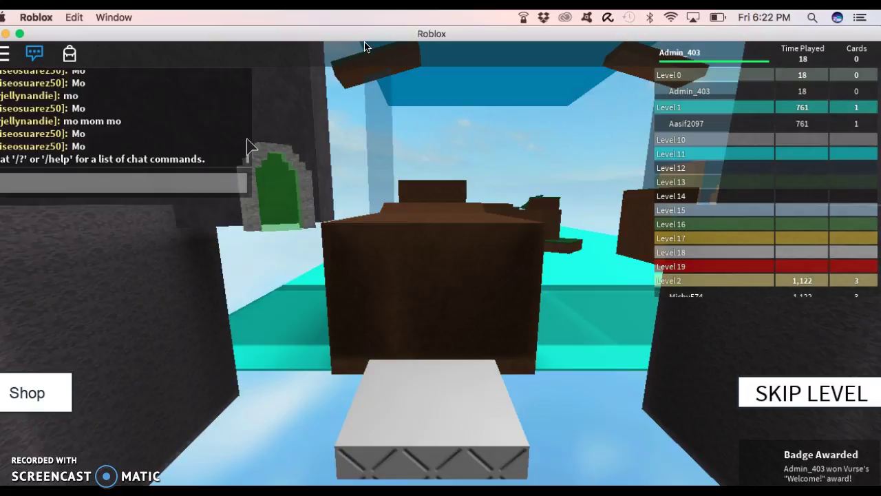
type("a")
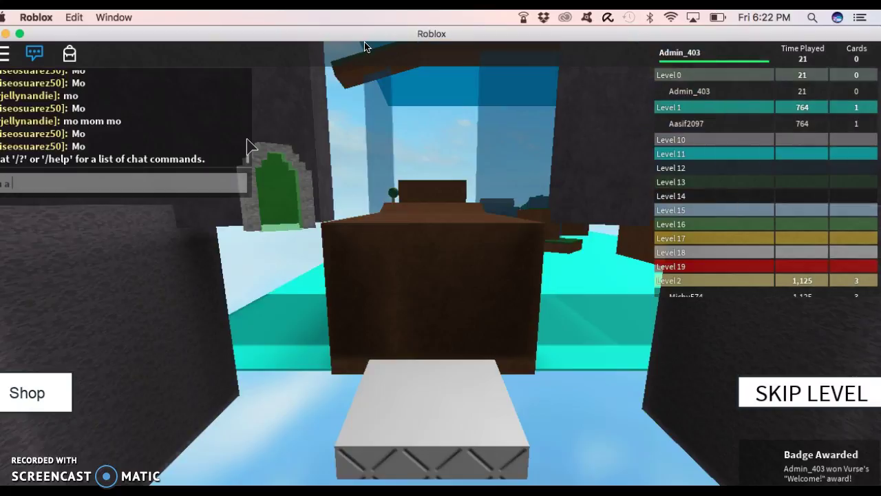
type("dmi")
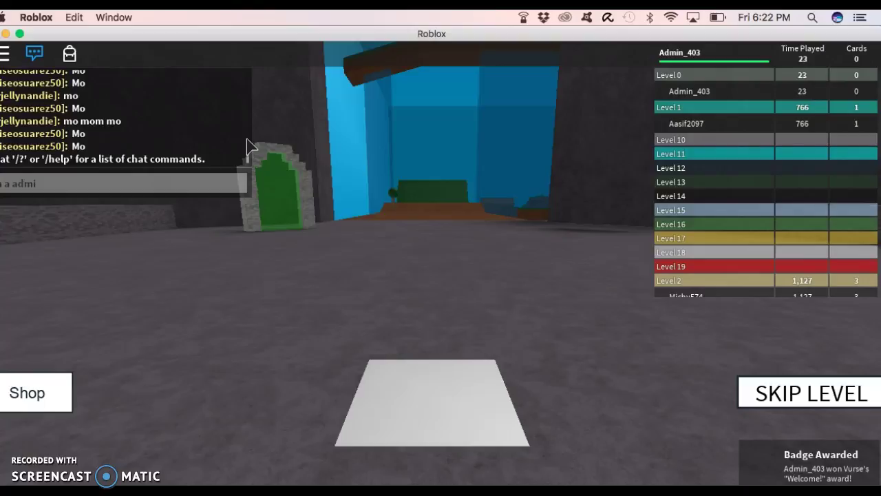
Step: Send the chat messages 'im a admi' and 'admin' in Speed Run 4
key("Return")
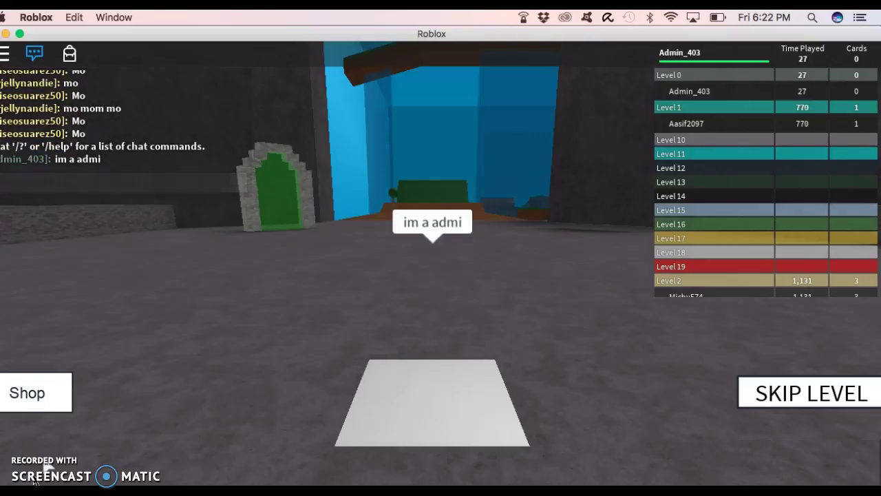
key("slash")
type("dmin")
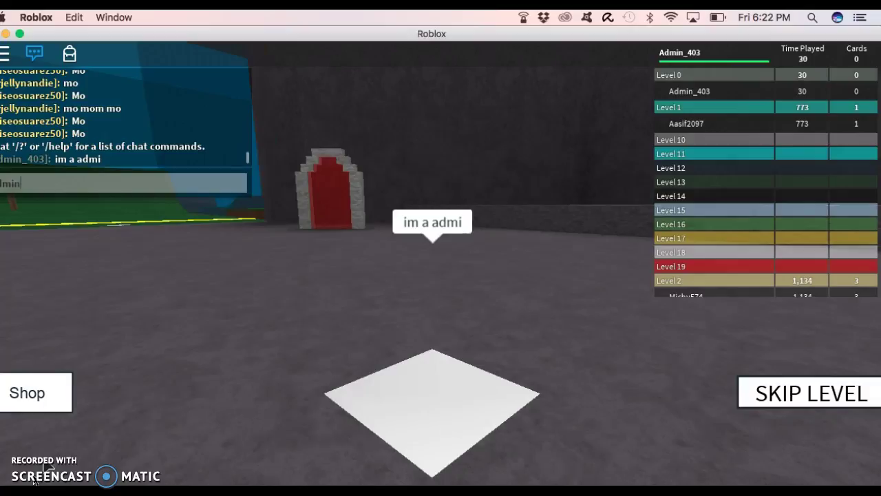
key("Return")
scroll(771, 108, "down", 3)
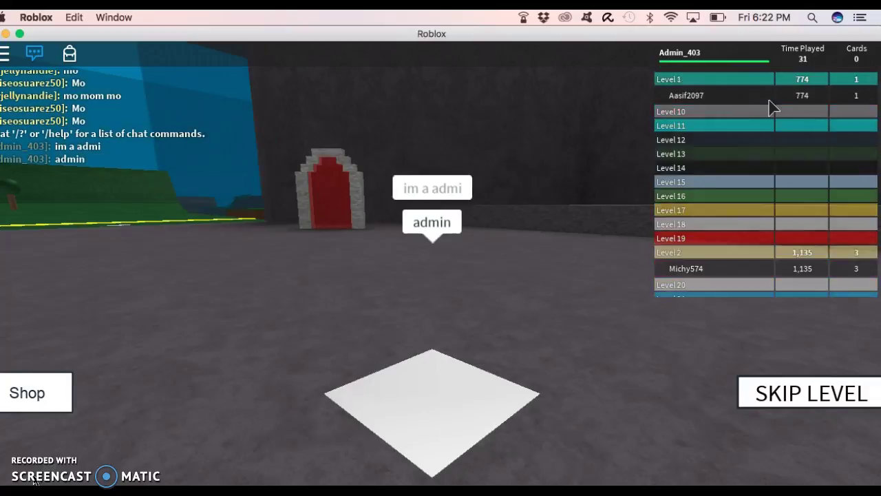
scroll(771, 107, "down", 5)
scroll(771, 105, "up", 8)
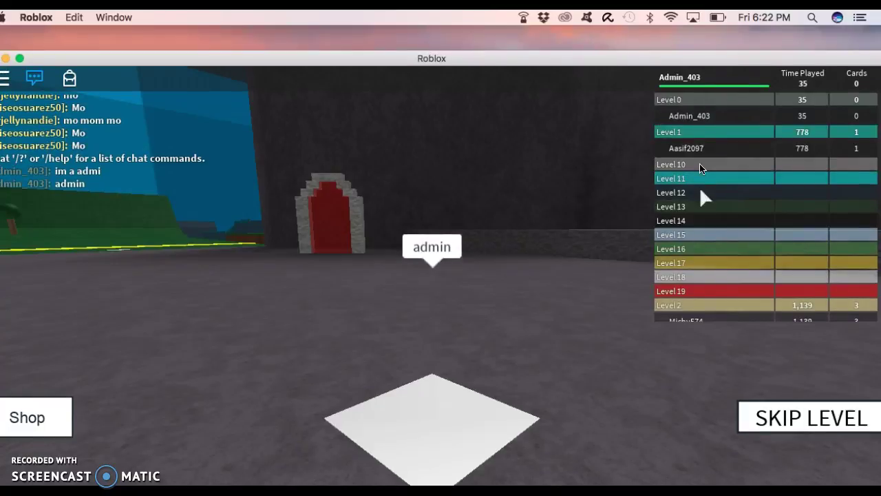
left_click_drag(654, 57, 598, 98)
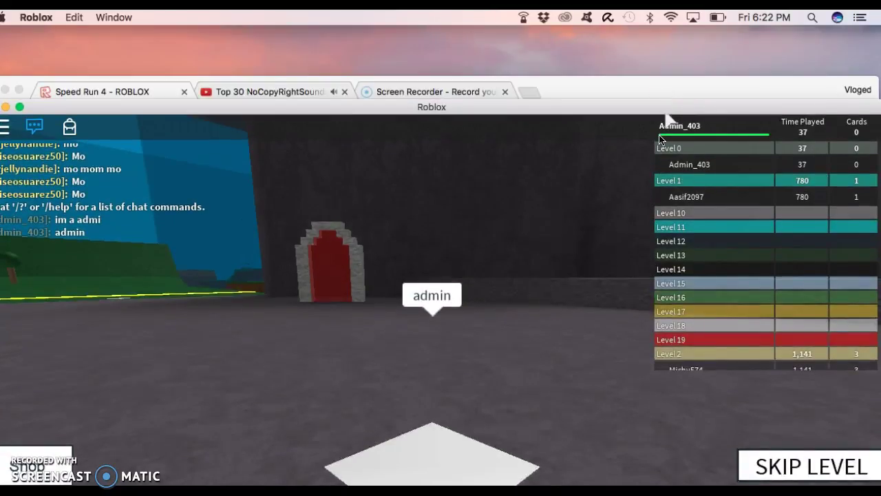
left_click(598, 98)
left_click(340, 86)
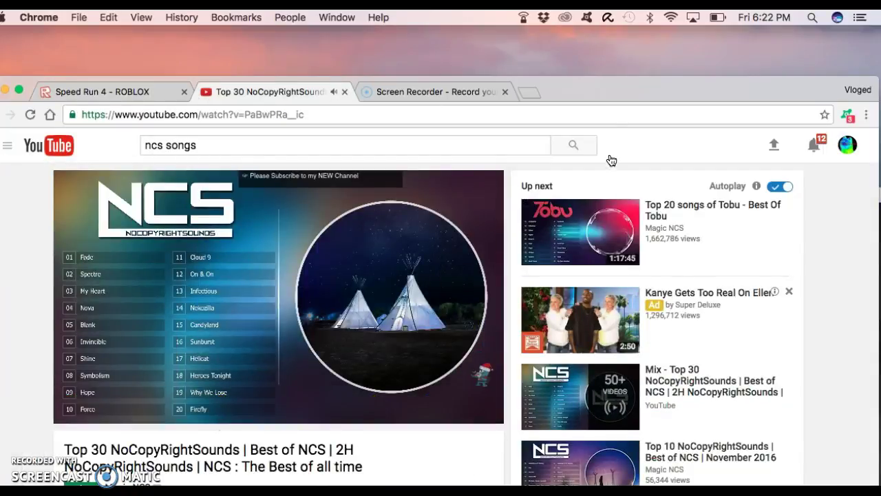
left_click_drag(592, 88, 556, 104)
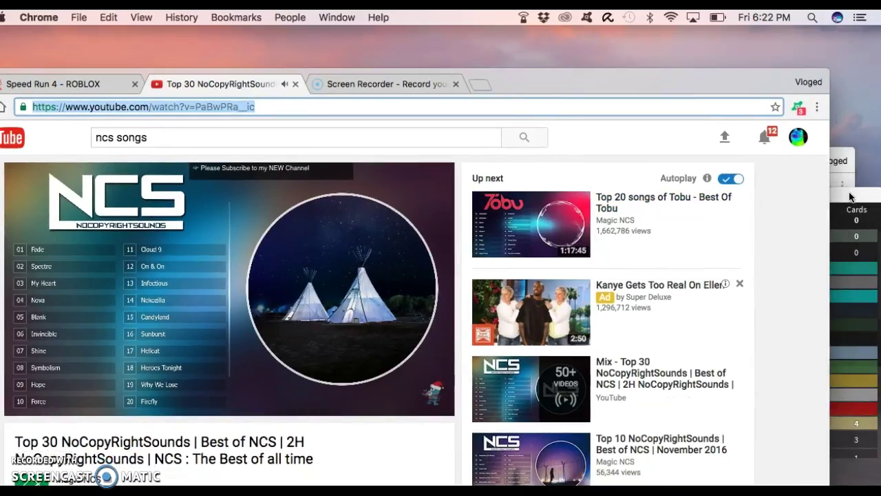
left_click_drag(848, 194, 815, 43)
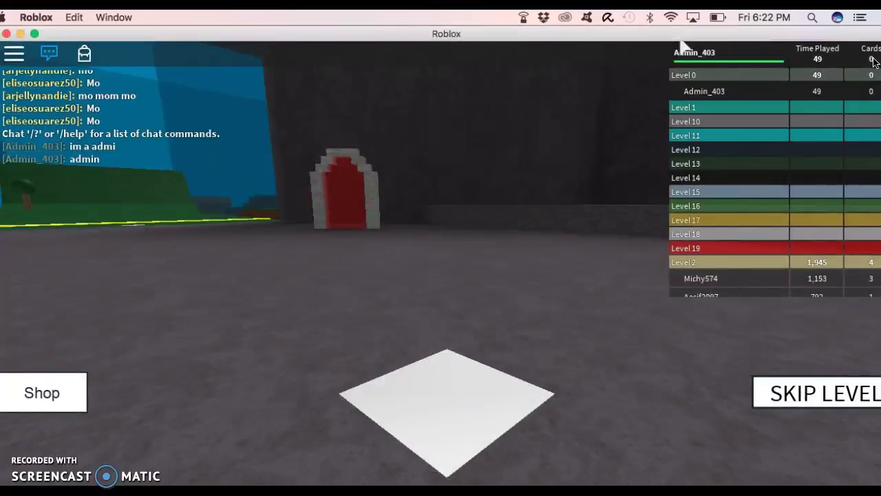
Step: Run past the doors and across the yellow line onto the Level 1 team
key("Left")
key("Left")
key("Left")
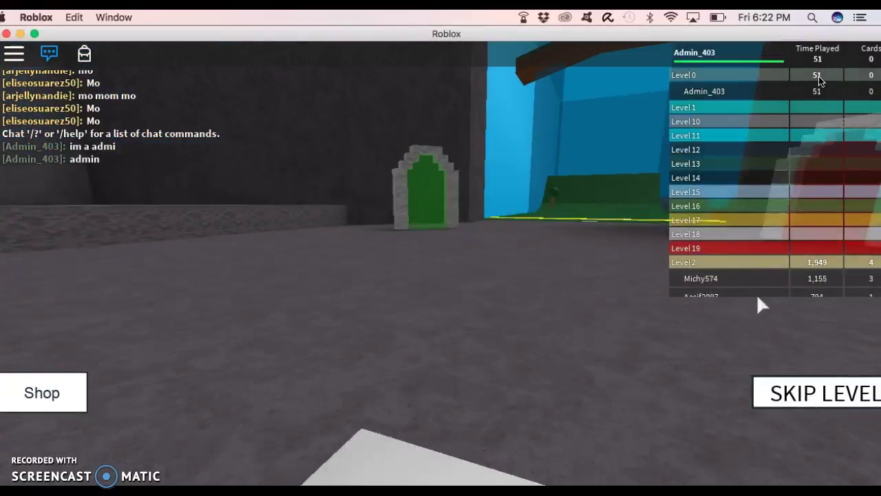
key("Up")
key("Up")
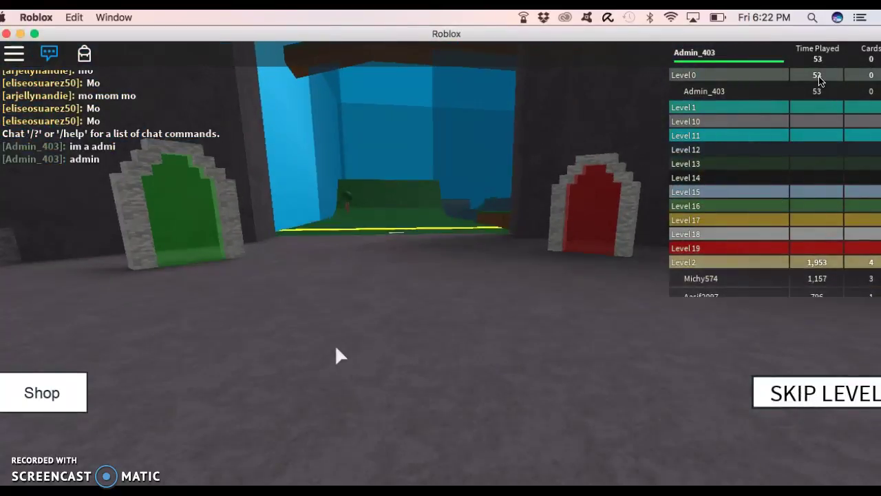
key("Up")
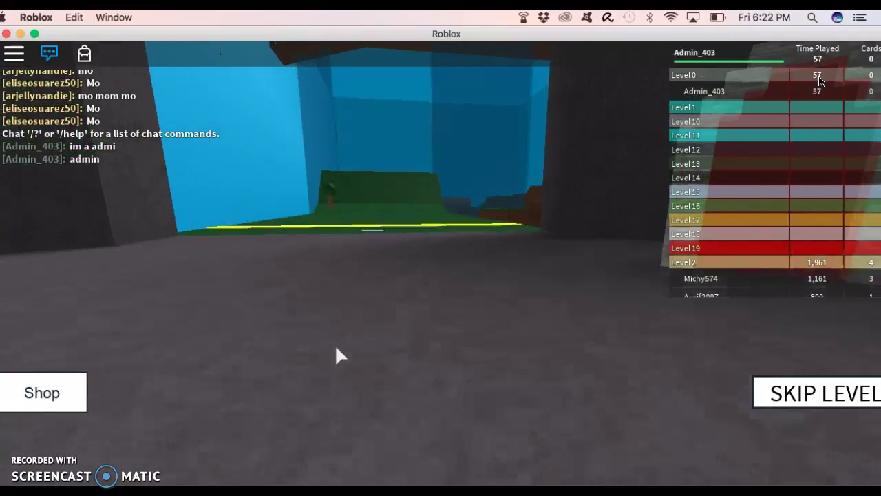
key("Up")
key("Up")
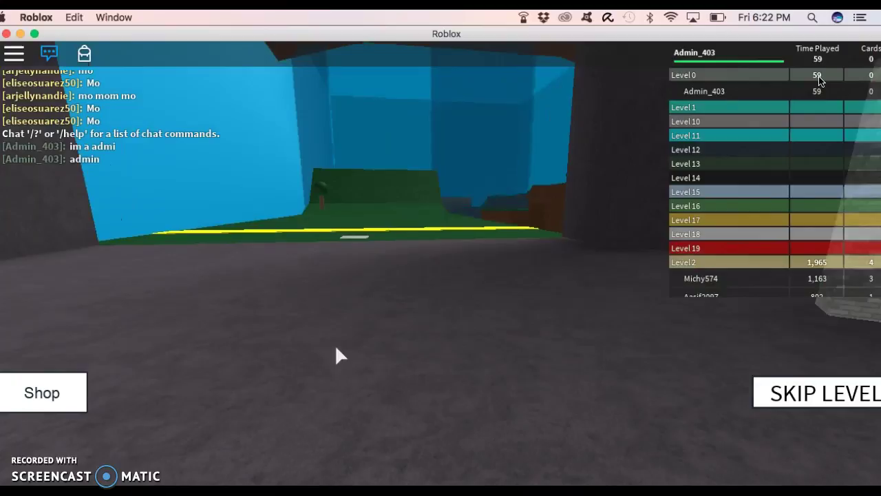
key("Up")
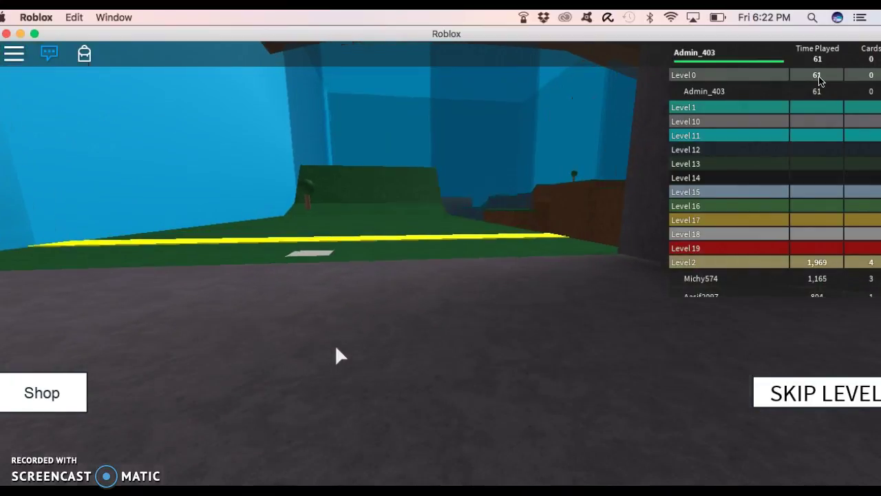
key("Left")
key("Up")
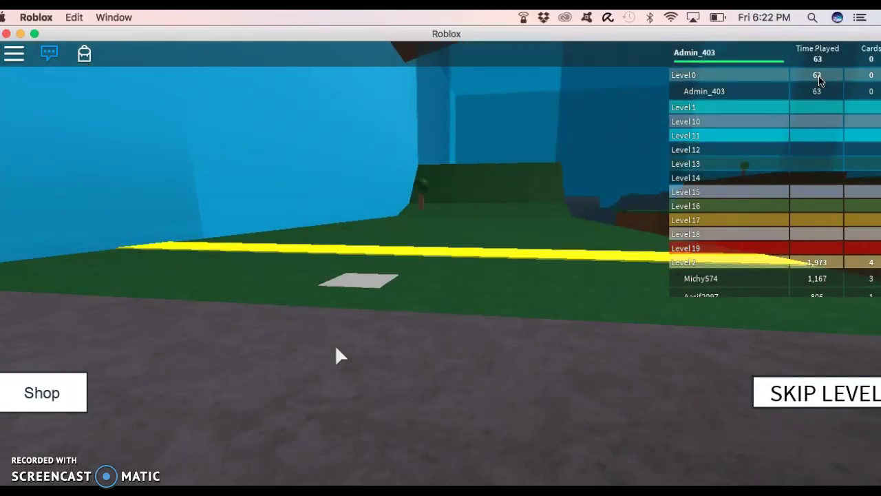
Step: Run over the hill past the tree, then bring up the leave-game confirmation
key("Up")
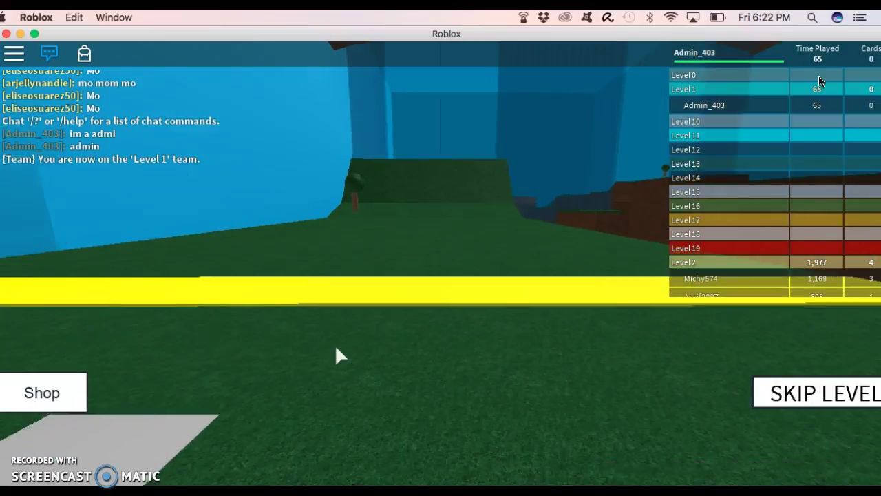
key("Up")
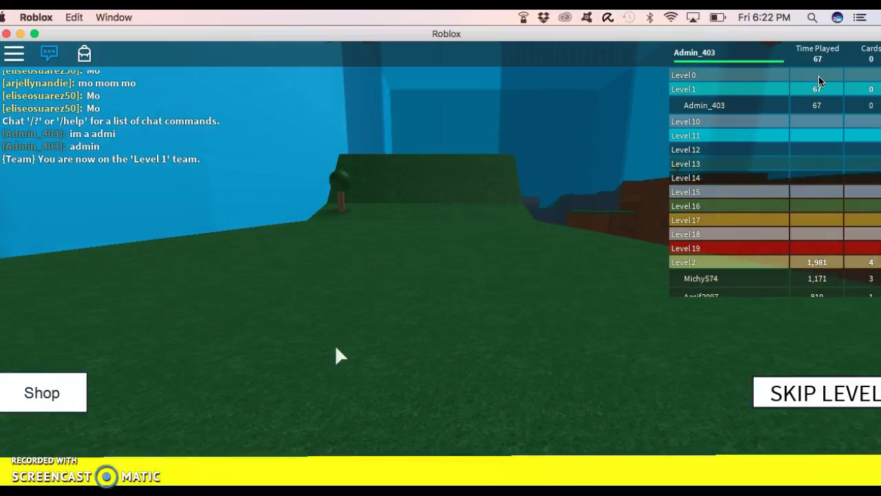
key("Up")
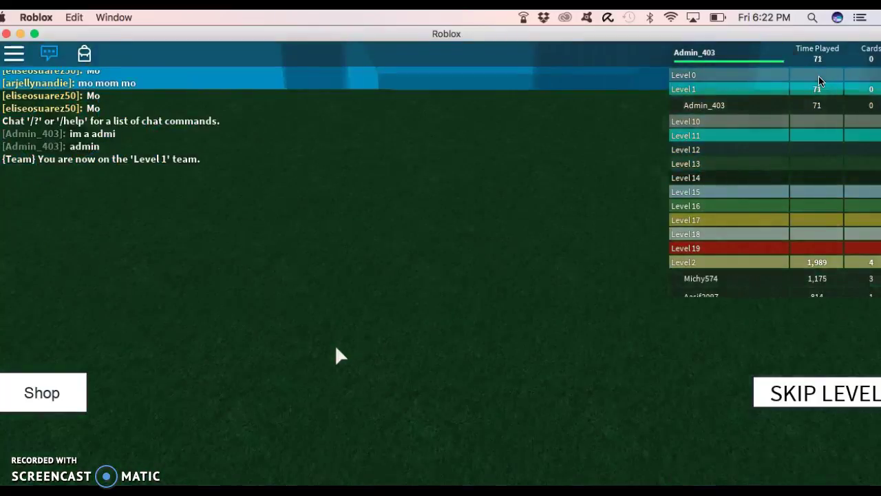
key("space")
key("Up")
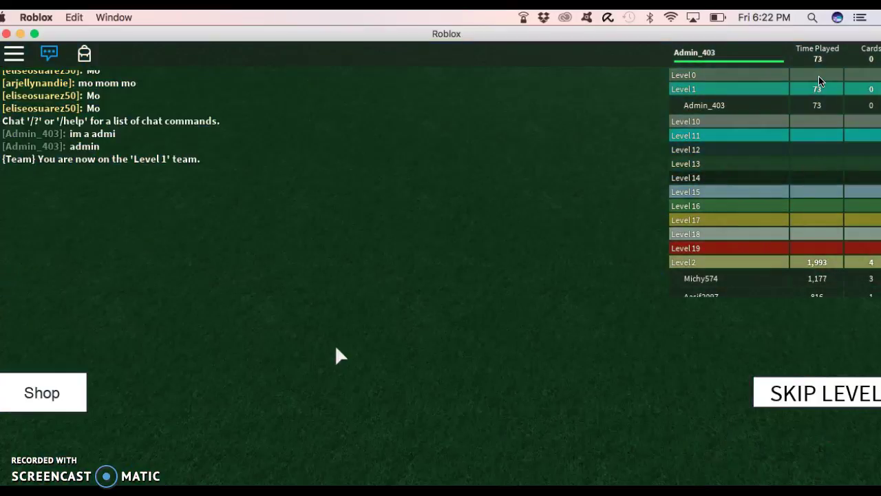
key("Up")
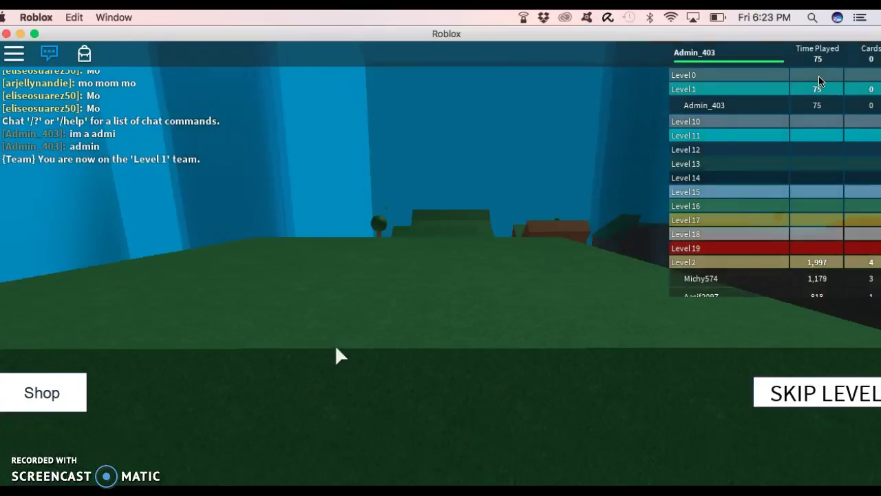
key("Up")
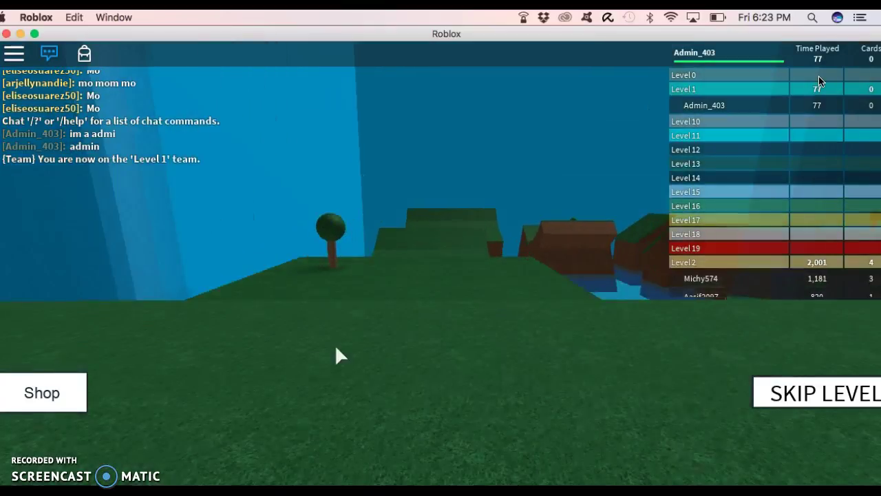
key("Up")
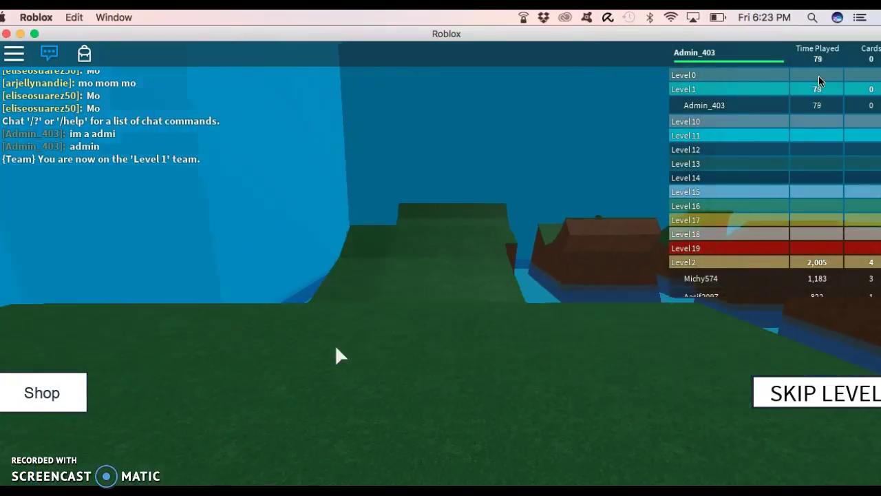
key("Up")
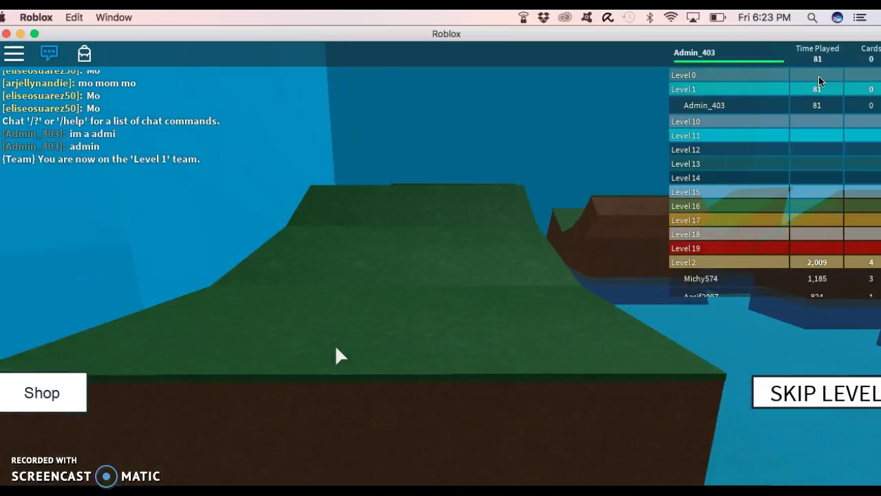
key("Escape")
key("l")
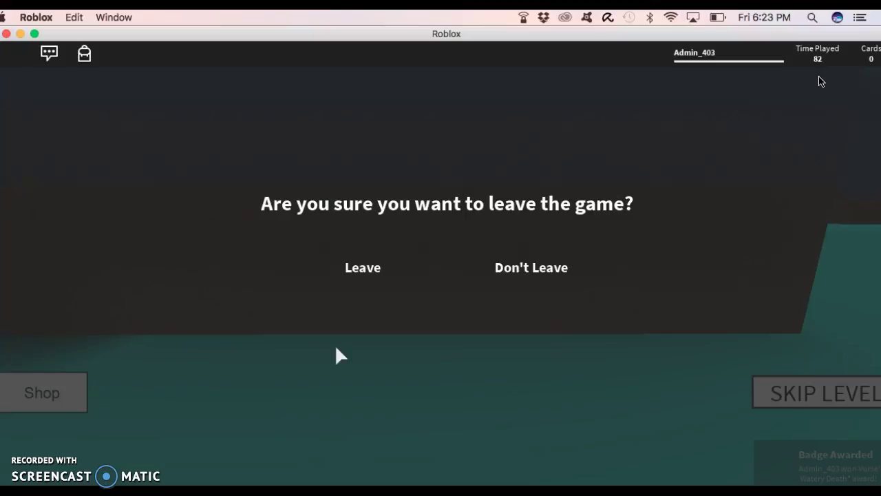
Step: Confirm leaving Speed Run 4 and return to the 'Speed Run 4 - ROBLOX' tab
key("Return")
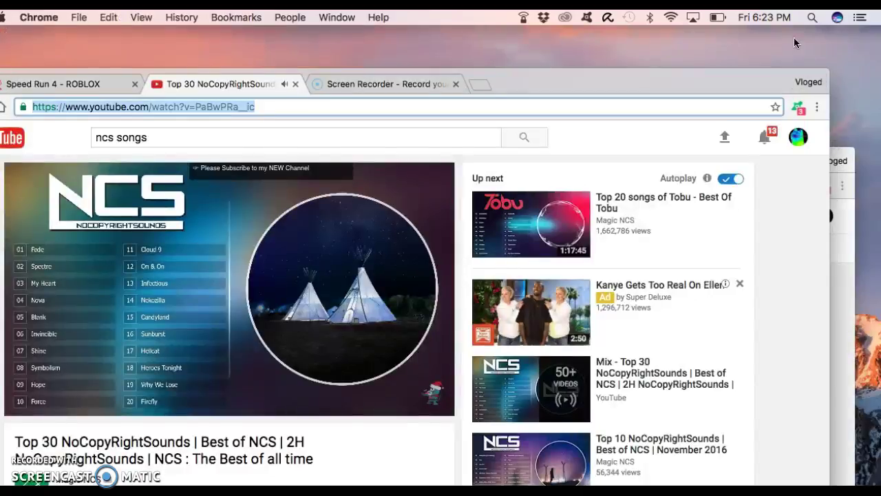
left_click_drag(755, 76, 773, 53)
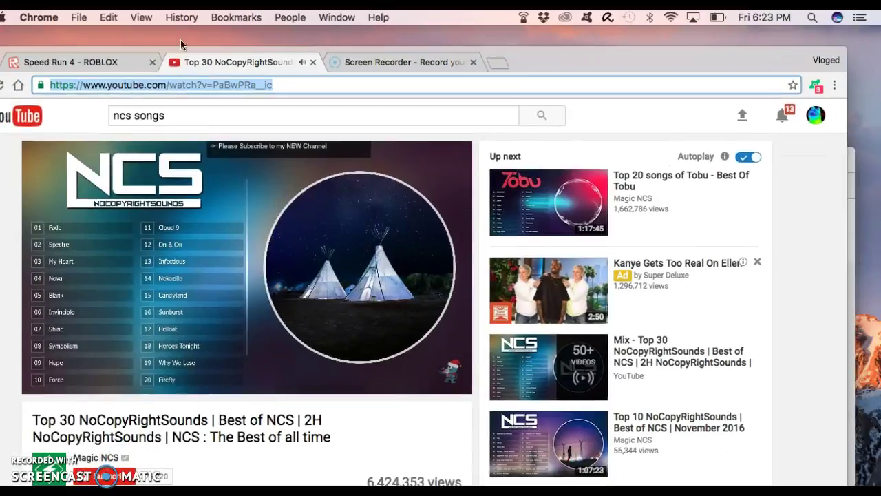
left_click(146, 64)
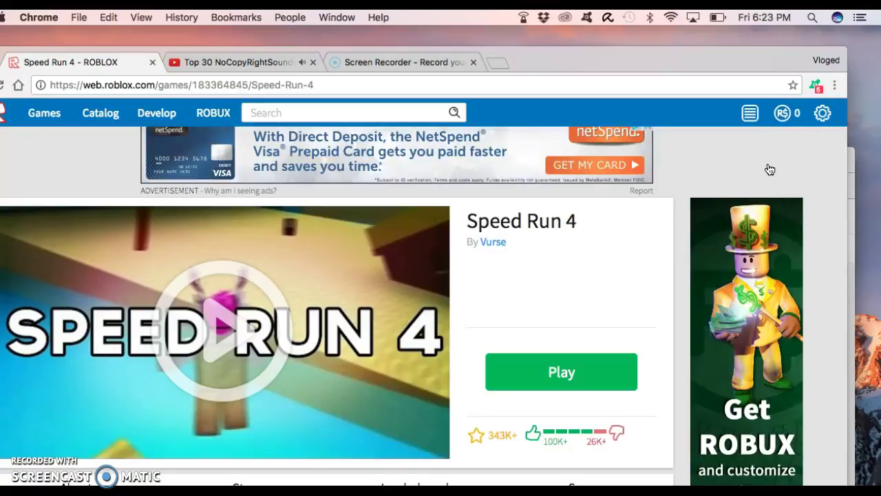
Step: Log out of the Roblox account via the settings gear menu
left_click(824, 115)
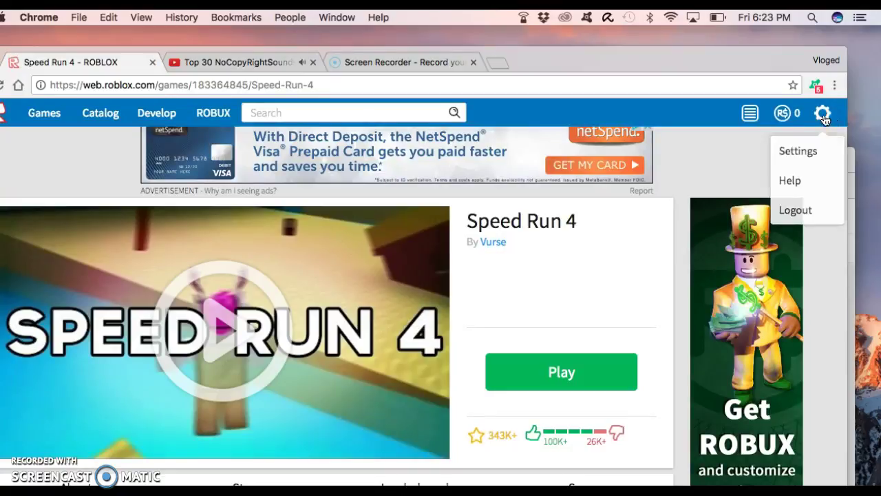
left_click(795, 214)
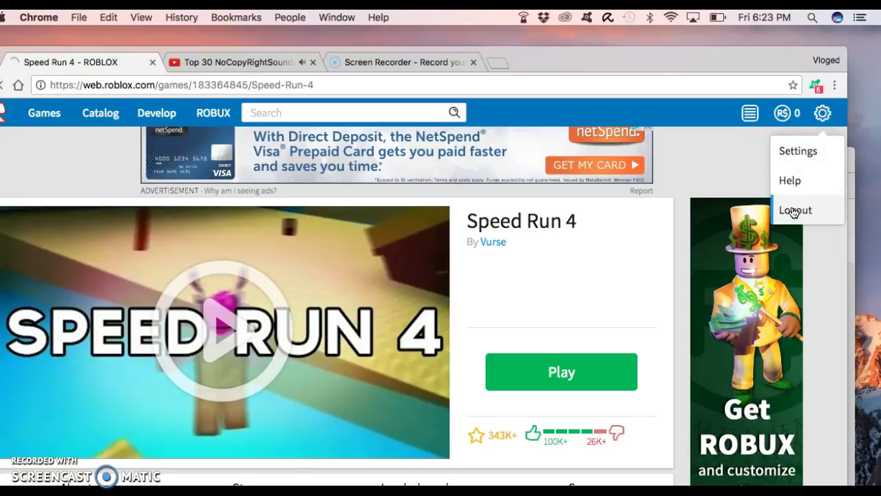